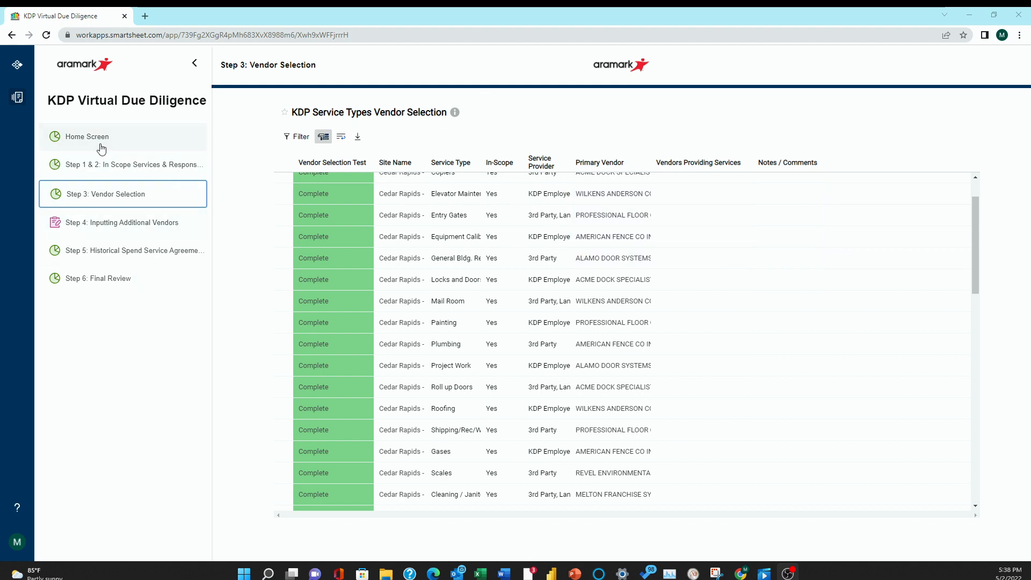
# Step: Open the Step 4 form for inputting additional vendors and set the site name to Cedar Rapids - DC
pyautogui.click(129, 226)
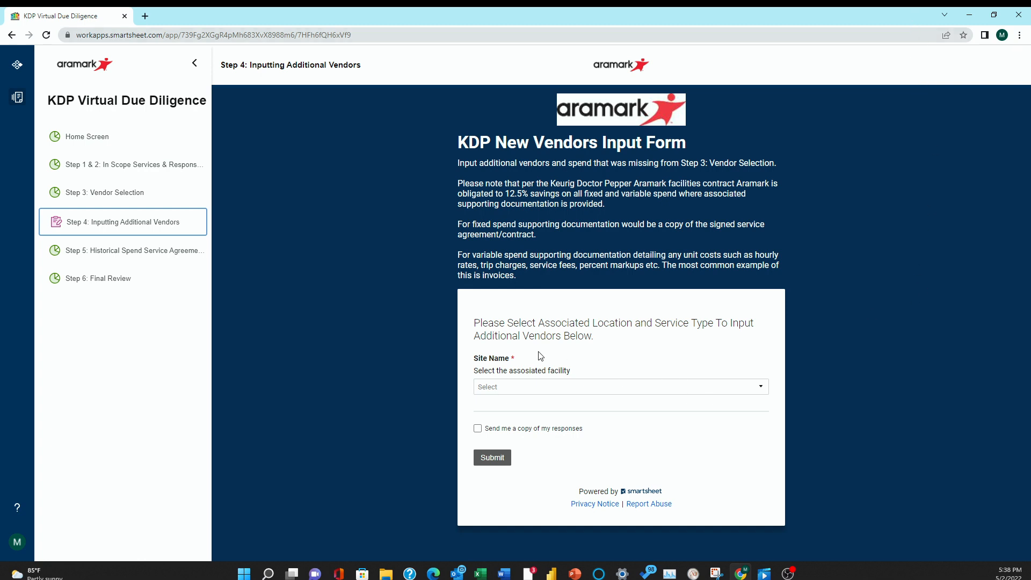
pyautogui.click(536, 395)
pyautogui.scroll(-2, 539, 424)
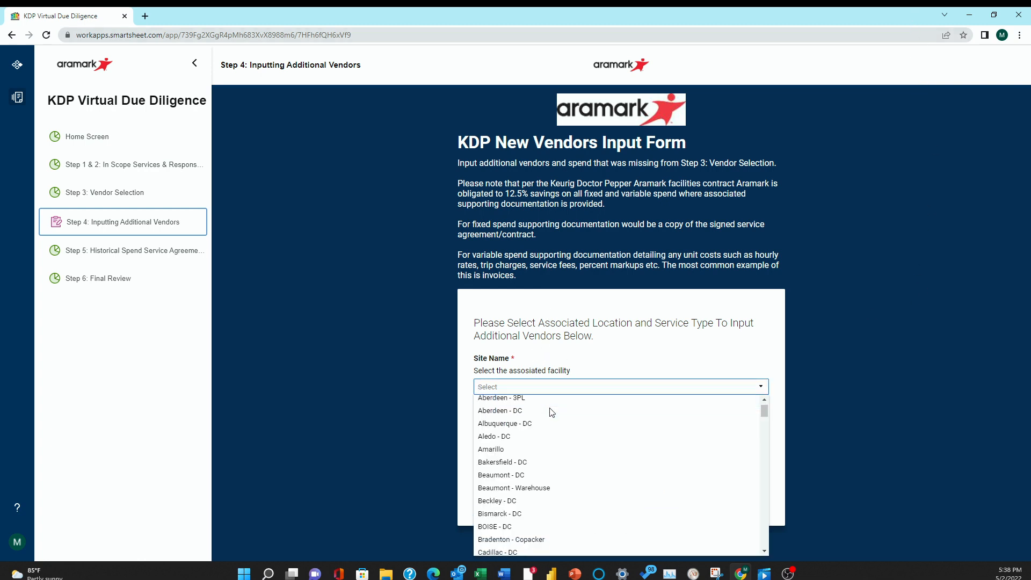
pyautogui.scroll(-2, 540, 427)
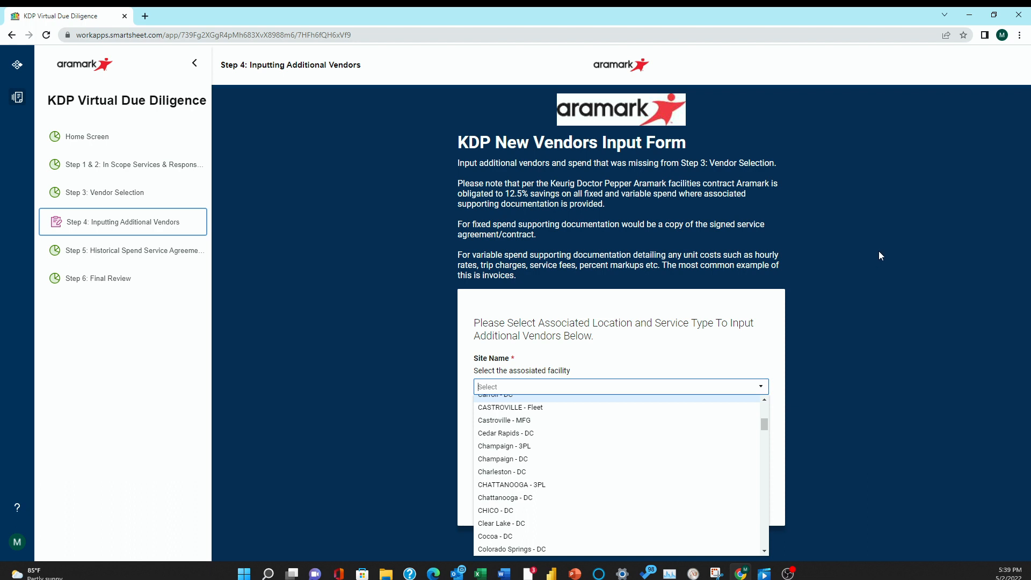
pyautogui.write('ce')
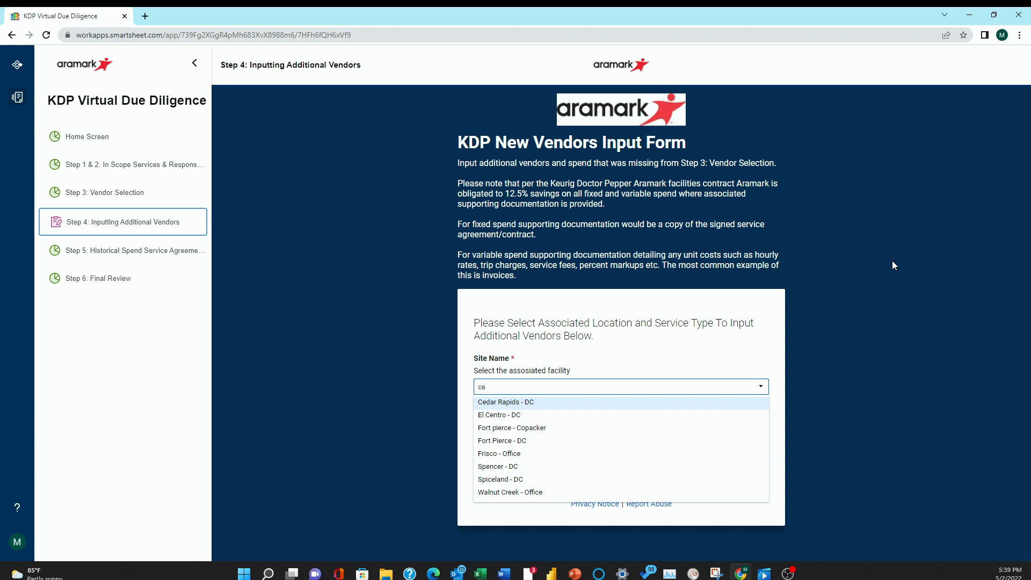
pyautogui.click(514, 404)
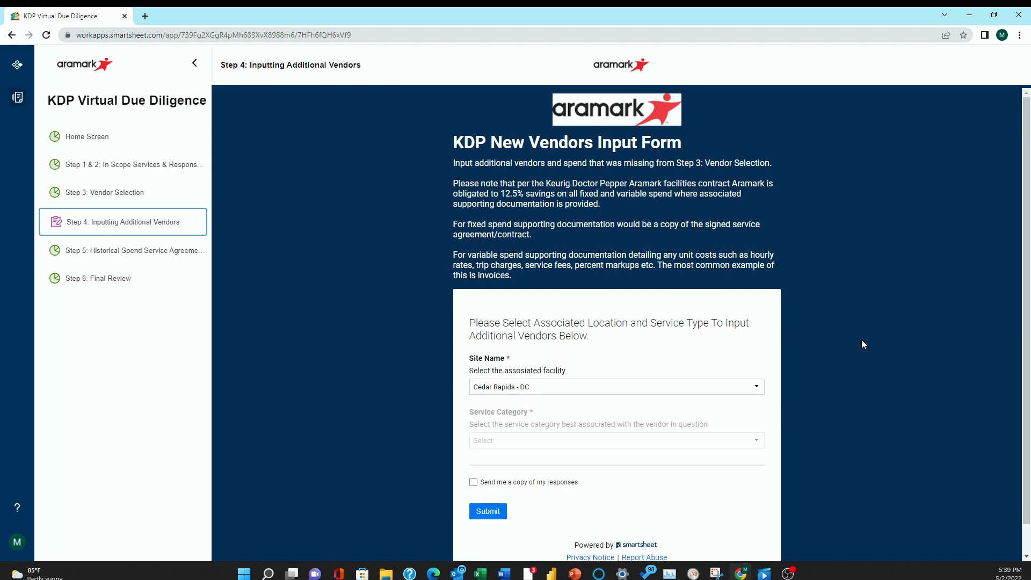
# Step: Set the service category of the new vendor to Boilers
pyautogui.scroll(-1, 785, 312)
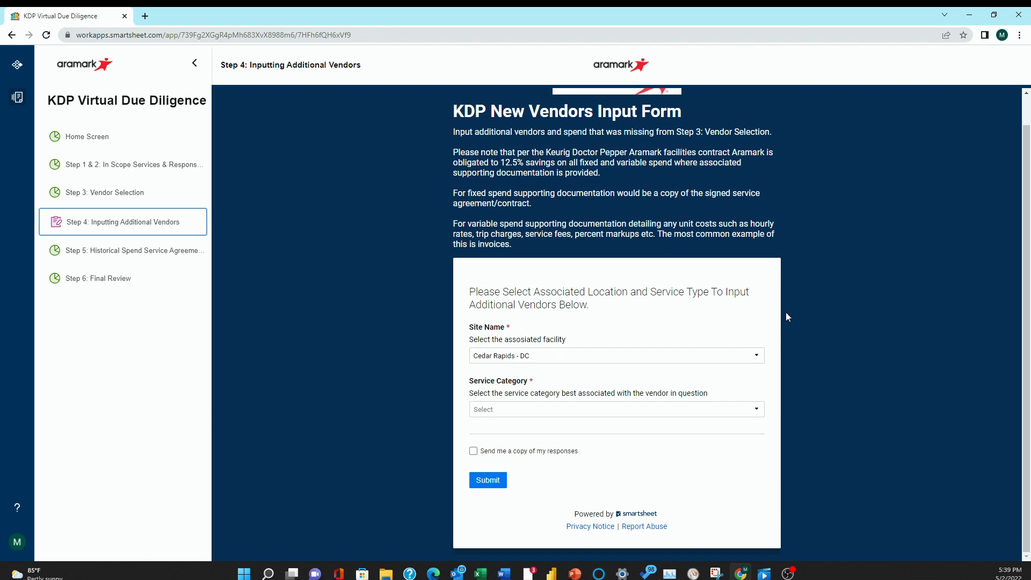
pyautogui.scroll(1, 785, 318)
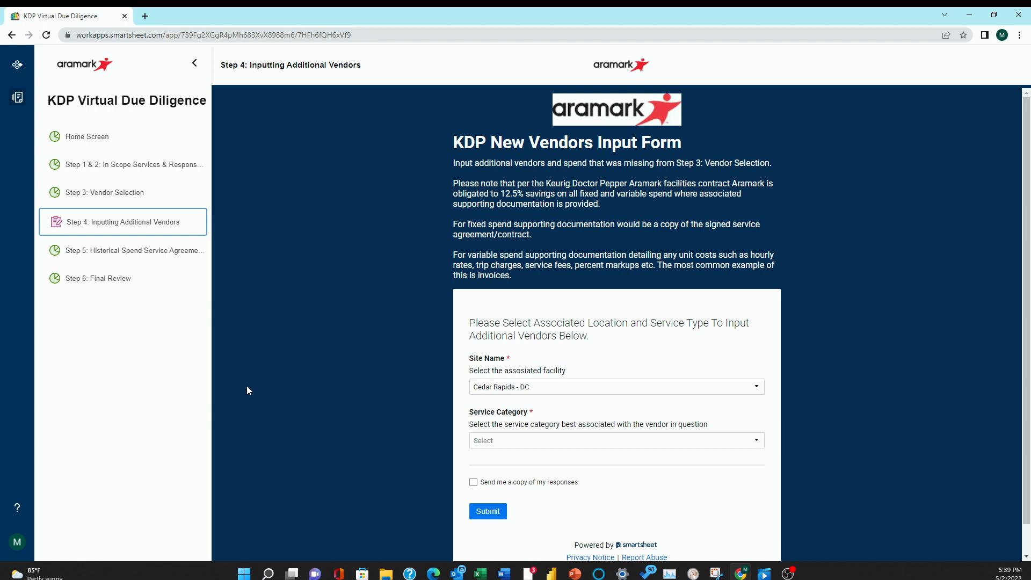
pyautogui.click(579, 439)
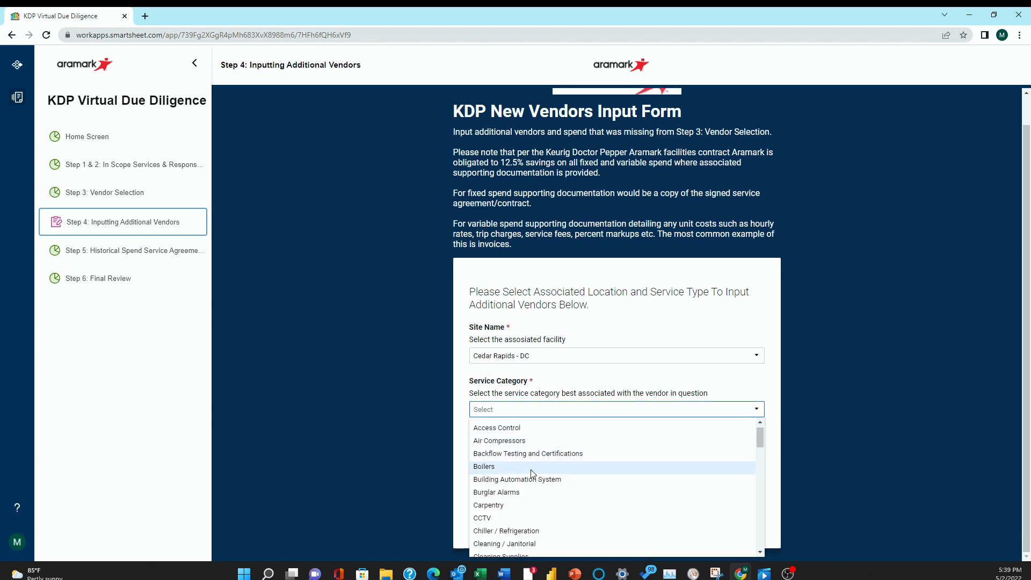
pyautogui.scroll(-1, 529, 462)
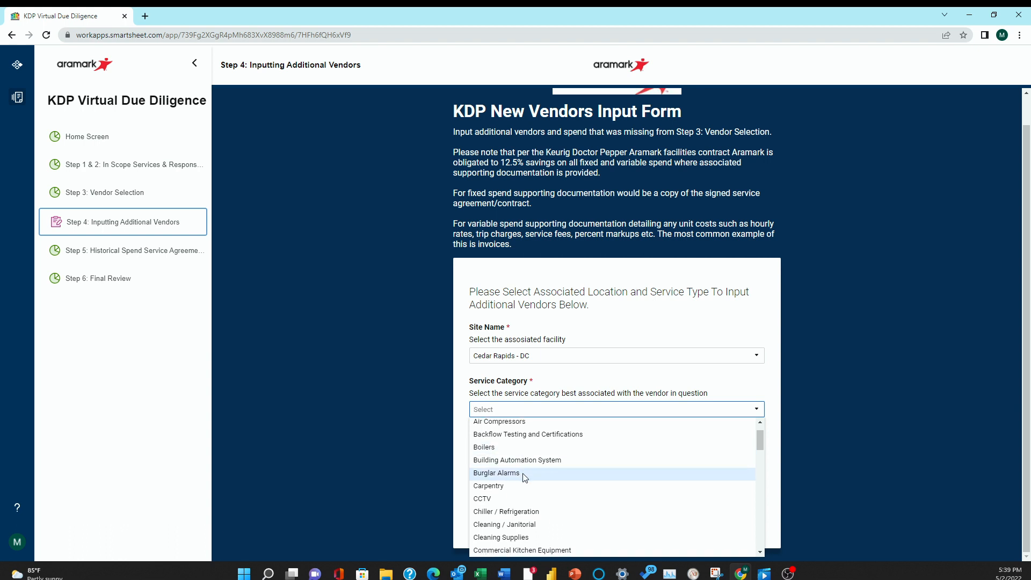
pyautogui.click(517, 449)
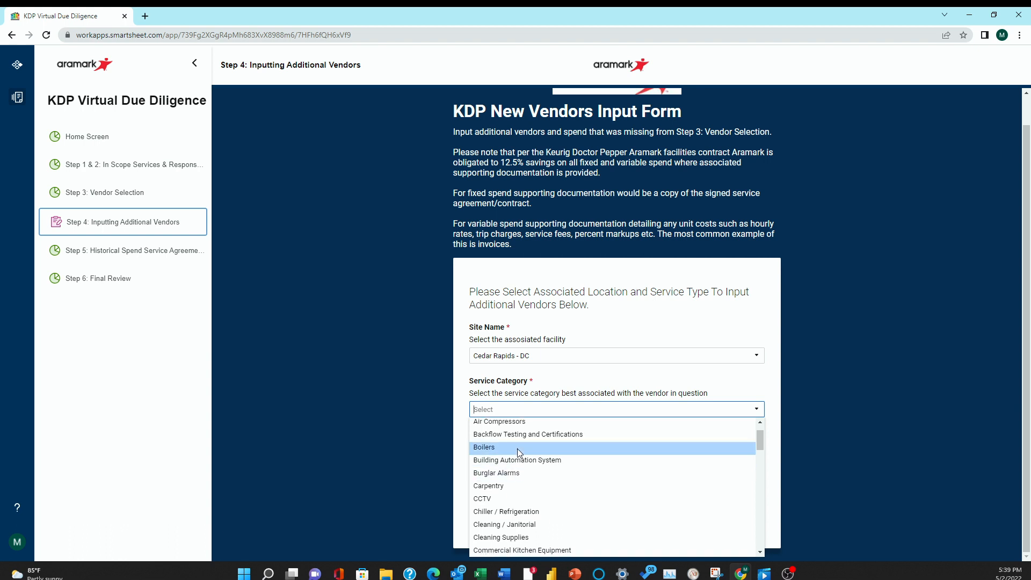
# Step: Review the spend type definitions and select Fixed, Variable and Supplies as the vendor's spend types
pyautogui.scroll(-1, 426, 446)
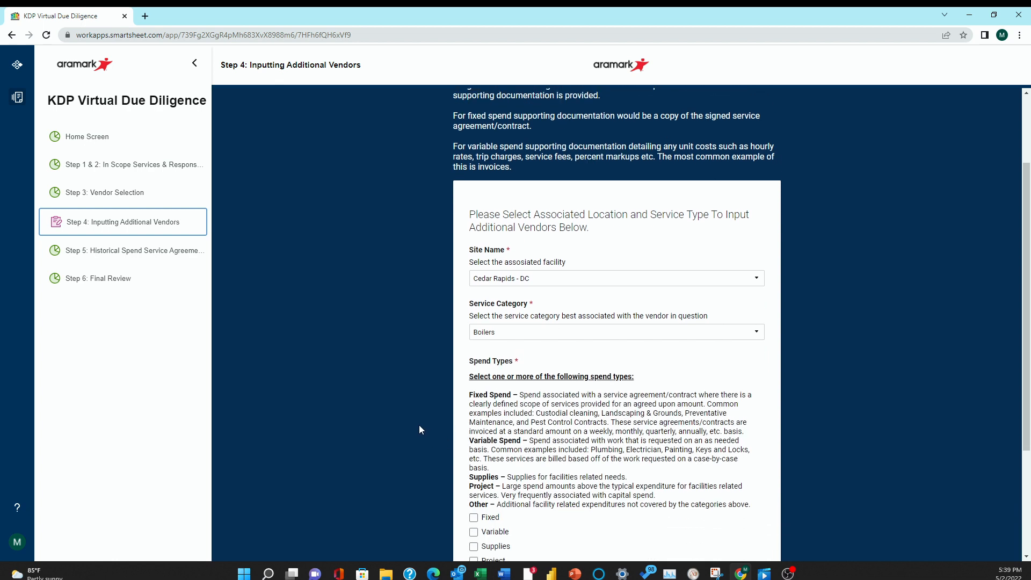
pyautogui.scroll(1, 417, 414)
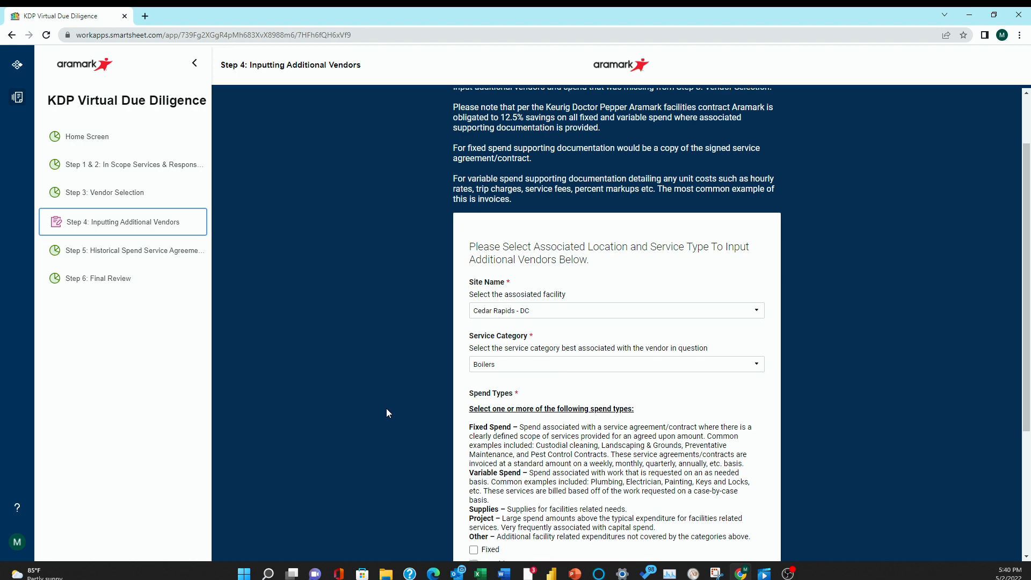
pyautogui.scroll(-2, 387, 411)
pyautogui.scroll(-1, 388, 410)
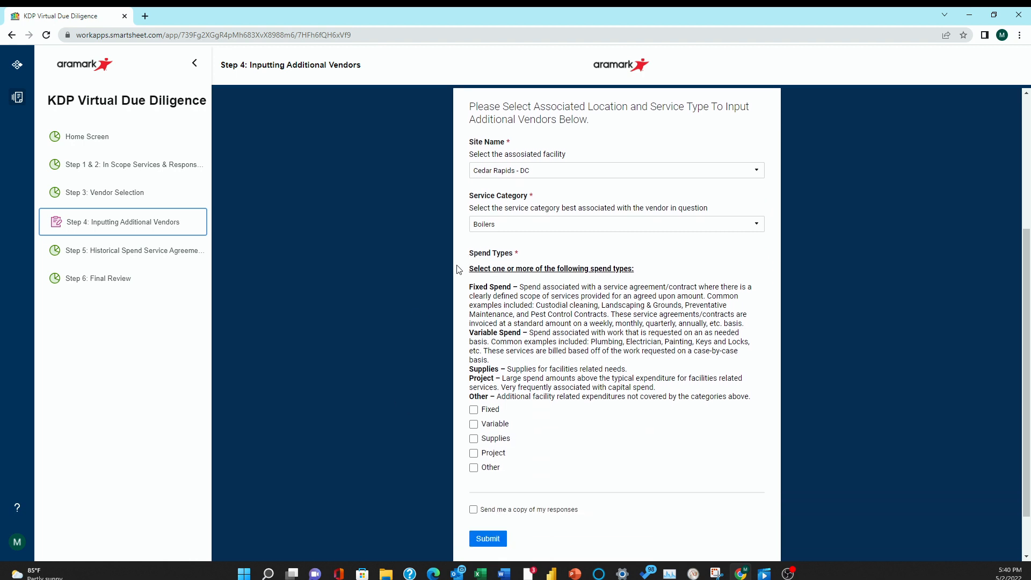
pyautogui.scroll(-1, 395, 323)
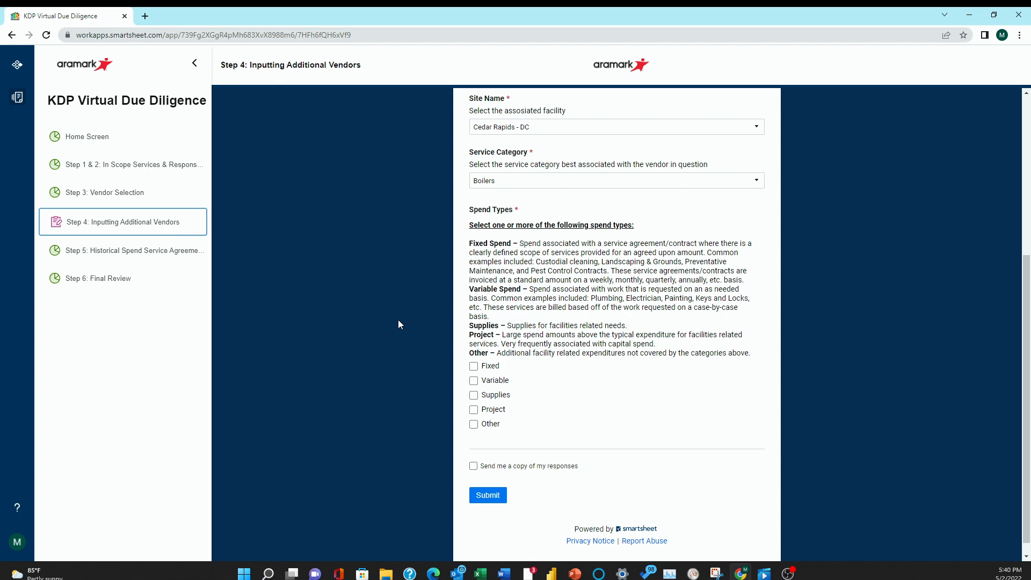
pyautogui.scroll(-1, 384, 302)
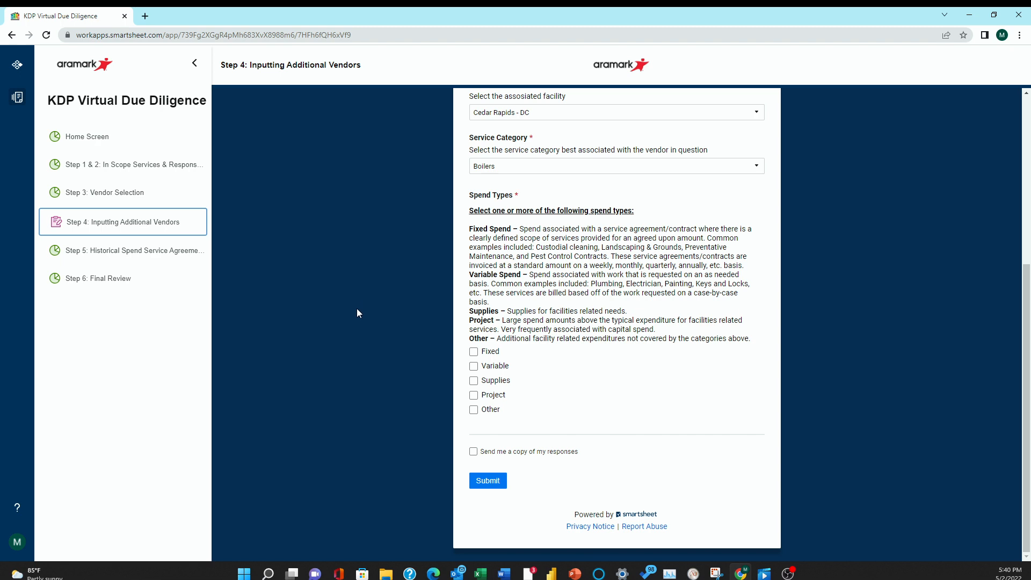
pyautogui.scroll(1, 361, 294)
pyautogui.scroll(-1, 361, 295)
pyautogui.click(497, 353)
pyautogui.click(495, 367)
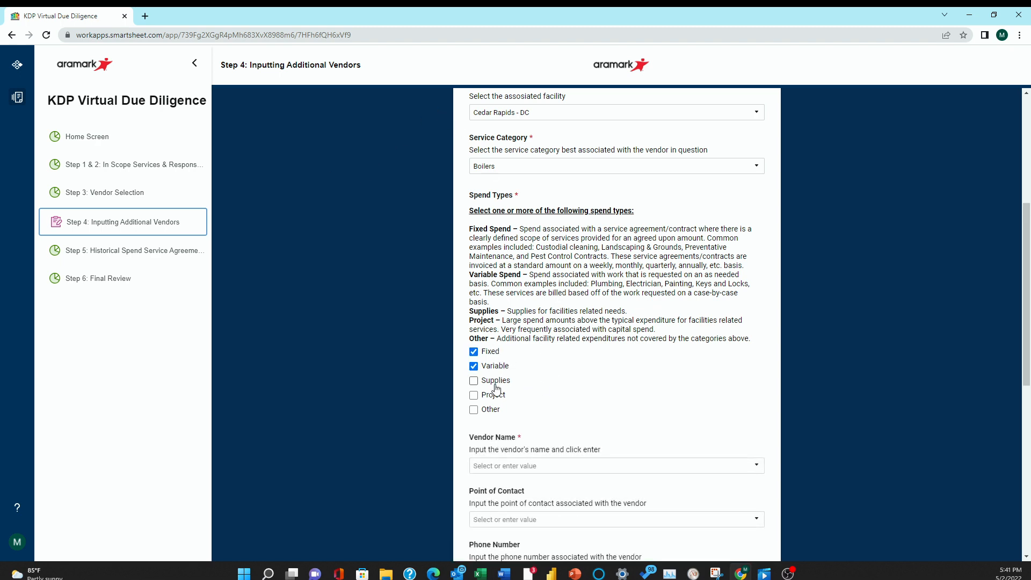
pyautogui.click(495, 381)
# Step: Enter Vendor1 as the vendor name in the new vendor form
pyautogui.scroll(-6, 532, 376)
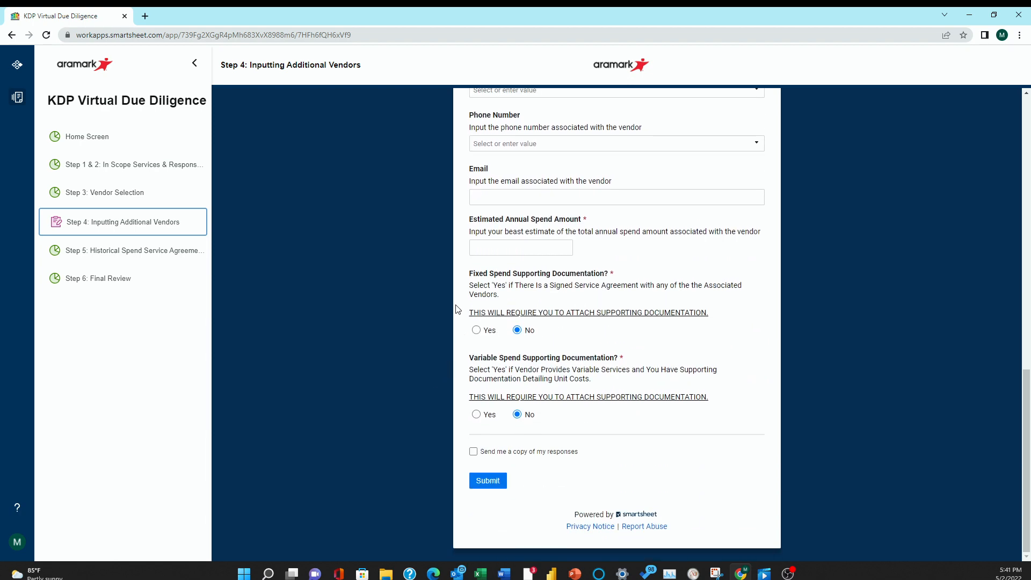
pyautogui.scroll(2, 460, 312)
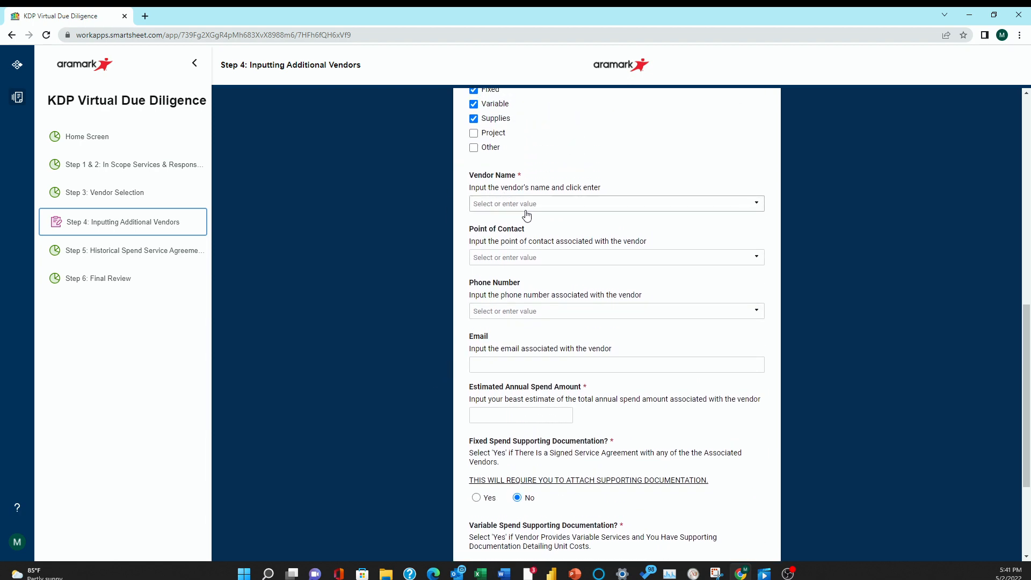
pyautogui.click(530, 205)
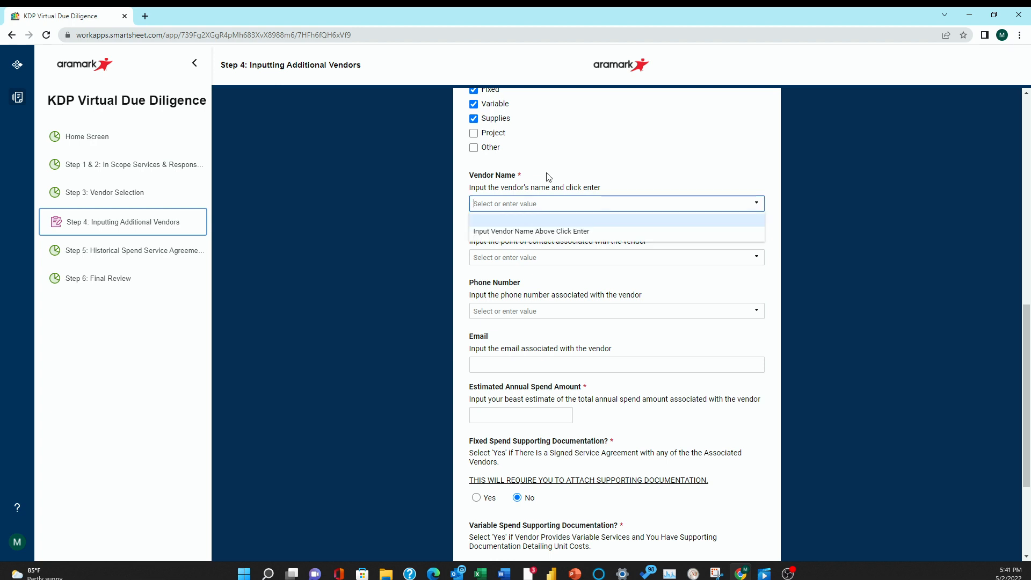
pyautogui.write('Vend')
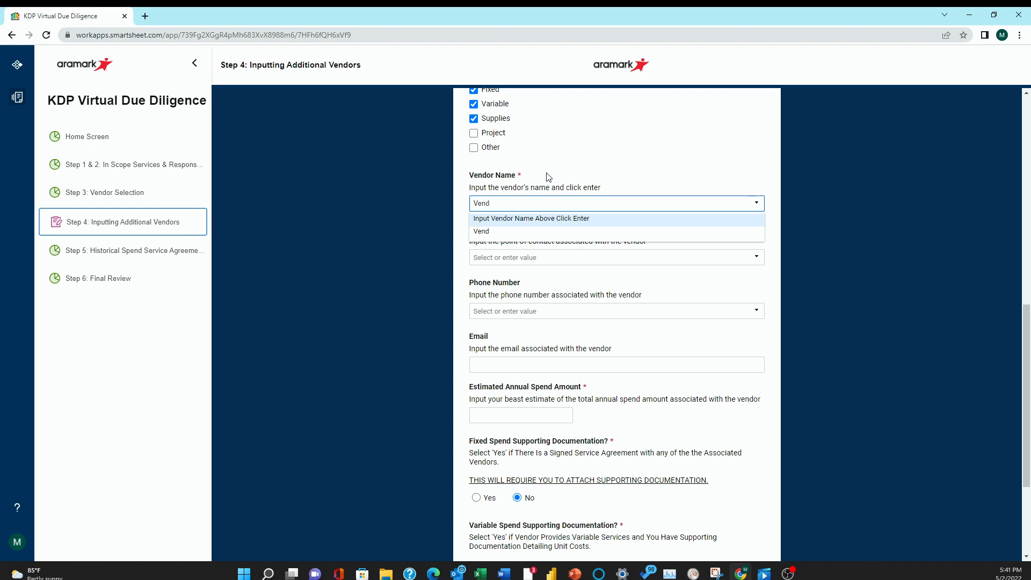
pyautogui.write('or1')
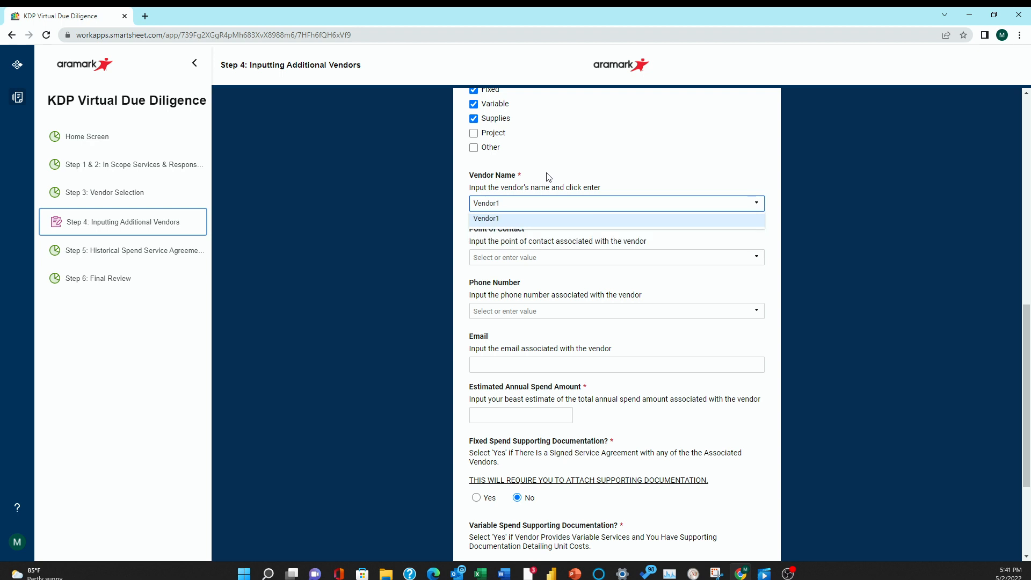
pyautogui.press('Return')
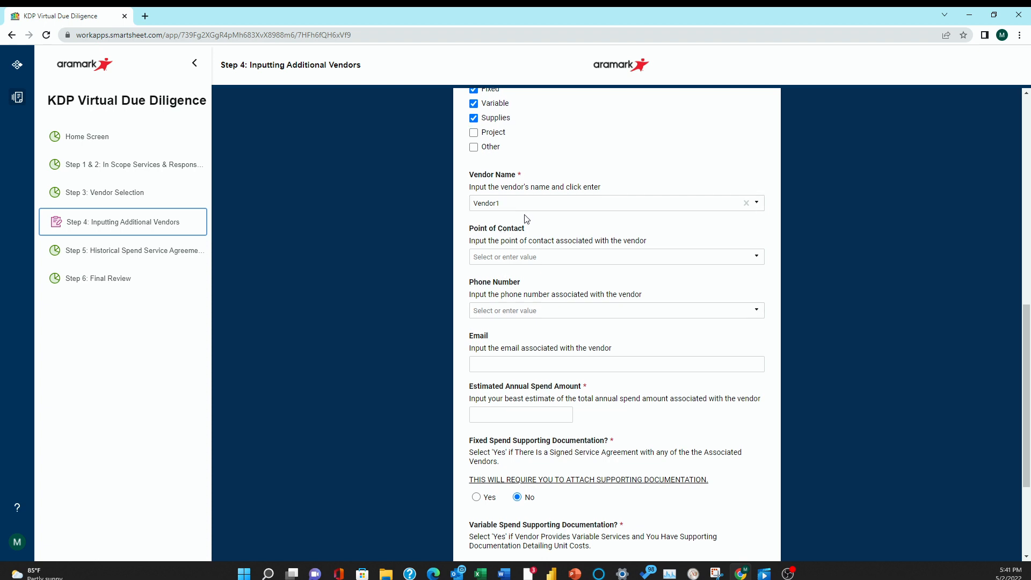
# Step: Set the estimated annual spend amount to 1000, leaving the optional contact fields blank
pyautogui.scroll(-1, 527, 219)
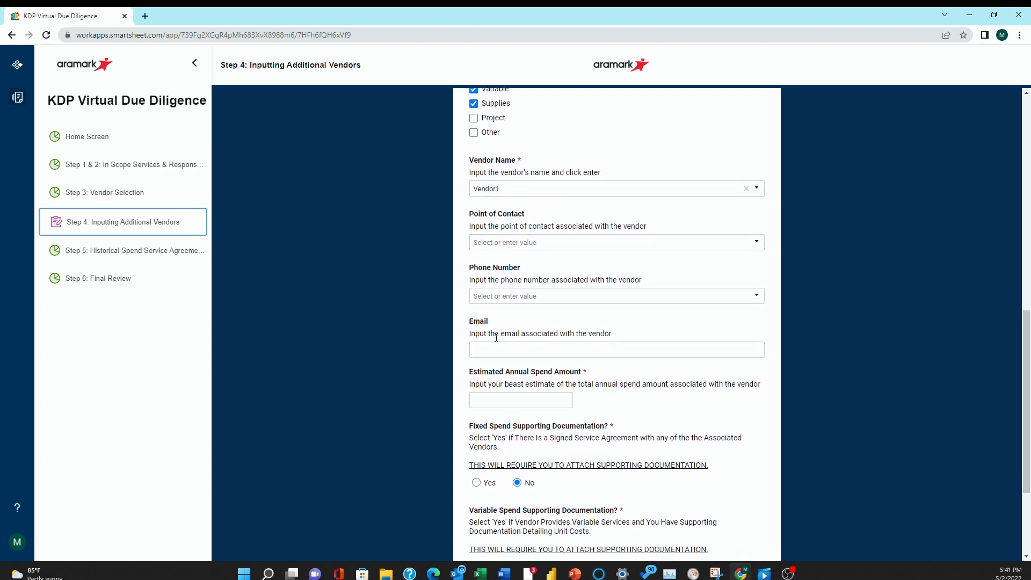
pyautogui.scroll(-1, 986, 371)
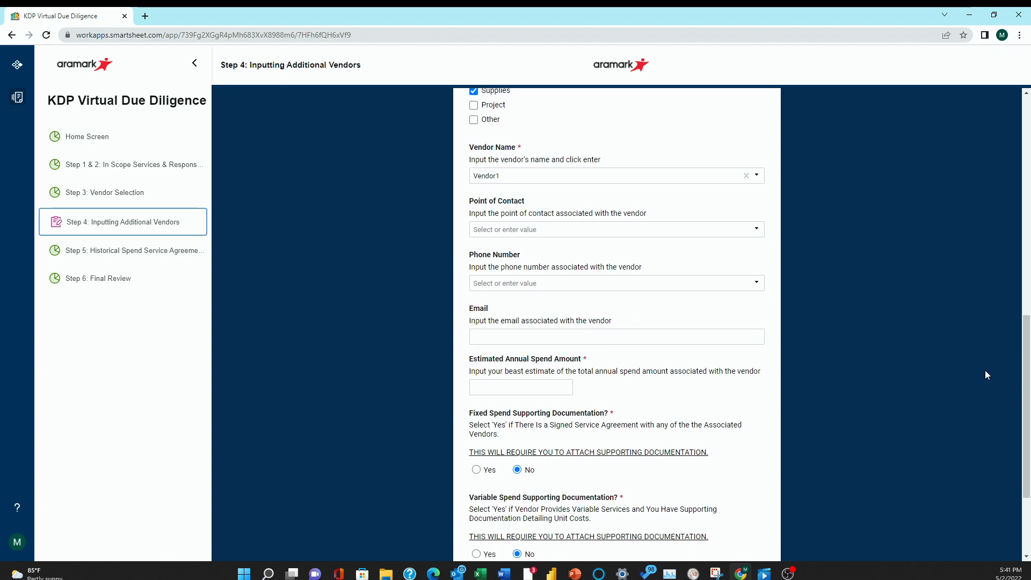
pyautogui.scroll(-4, 910, 341)
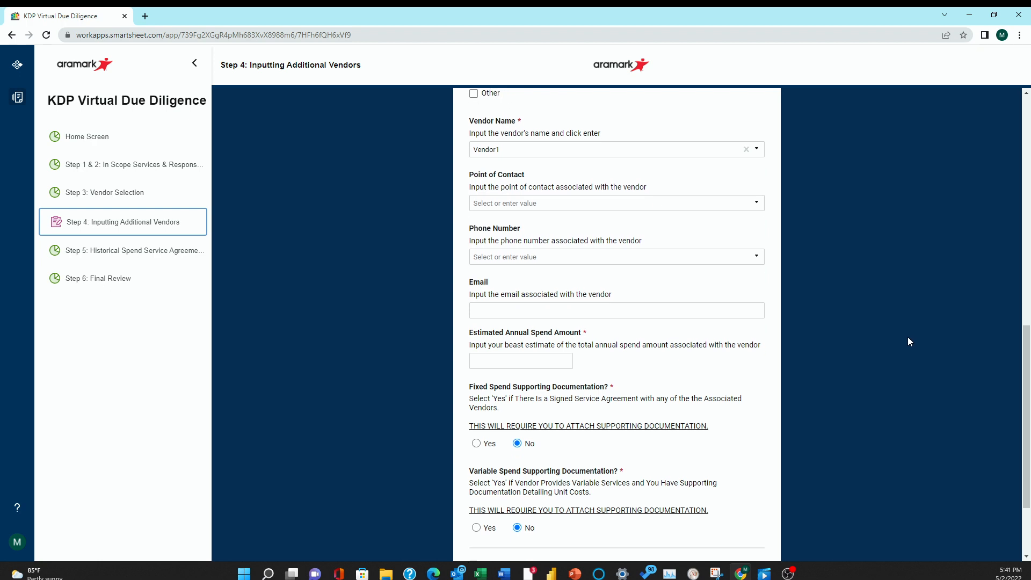
pyautogui.scroll(1, 917, 301)
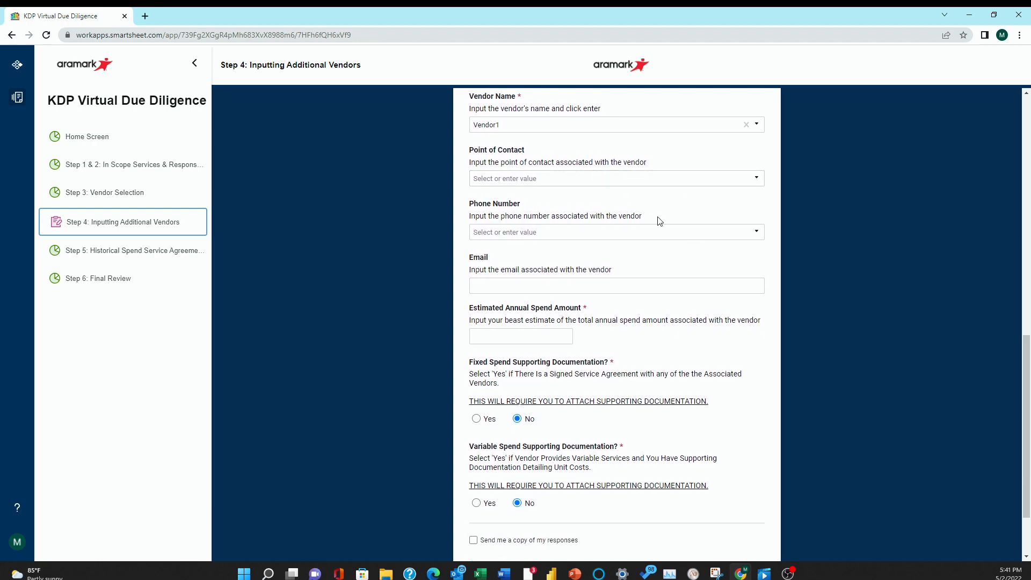
pyautogui.scroll(-2, 518, 319)
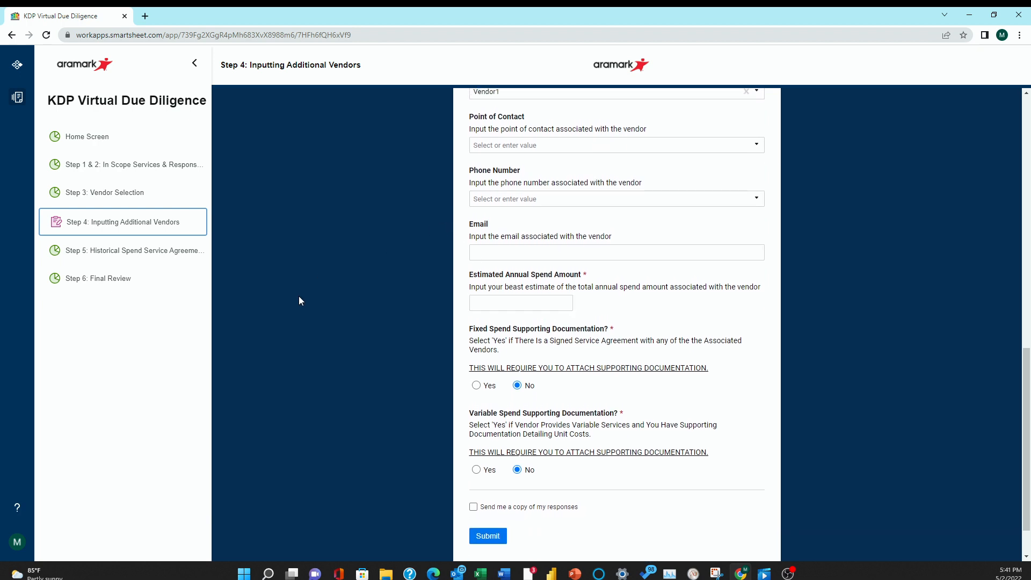
pyautogui.click(513, 305)
pyautogui.write('1')
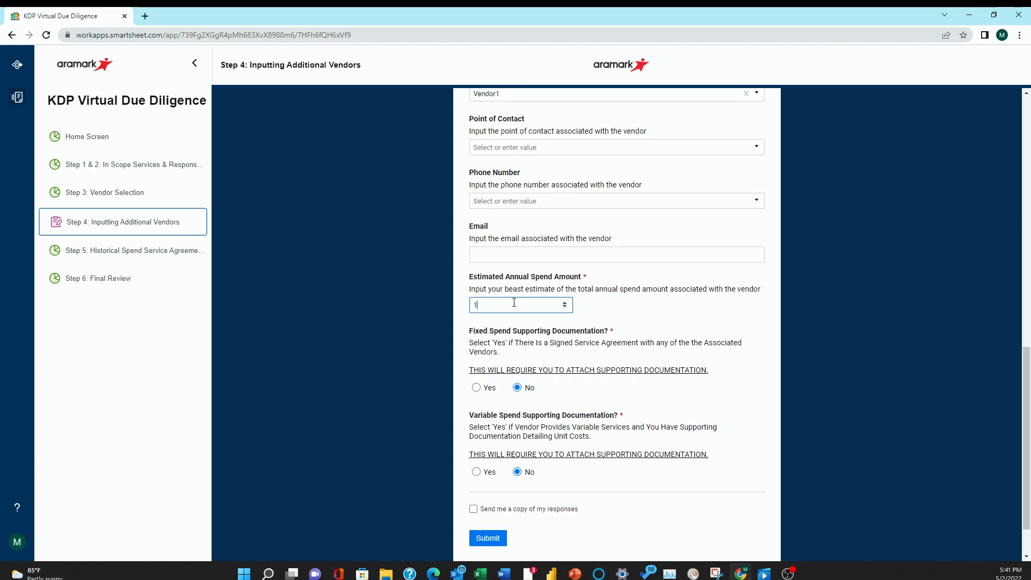
pyautogui.write('000')
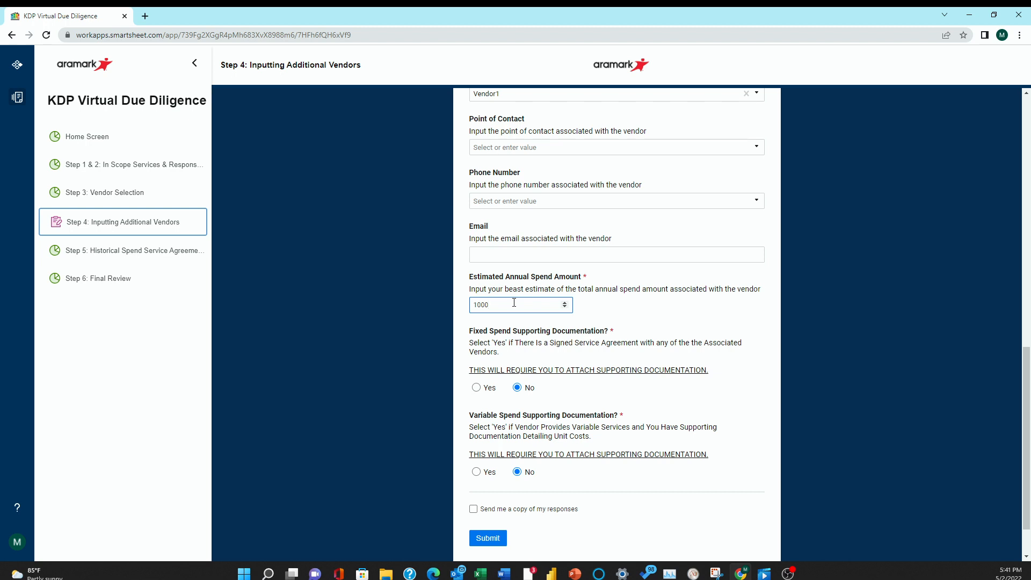
pyautogui.click(736, 317)
# Step: Try Yes for fixed spend supporting documentation to inspect the file upload section, and restore the answer to No
pyautogui.scroll(-1, 743, 321)
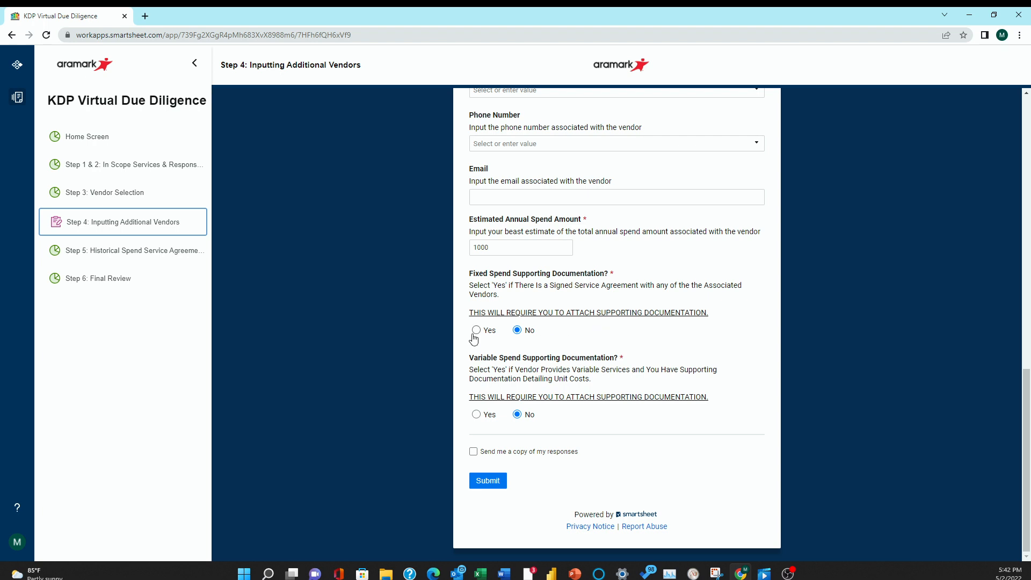
pyautogui.scroll(3, 314, 273)
pyautogui.scroll(-3, 343, 309)
pyautogui.click(478, 332)
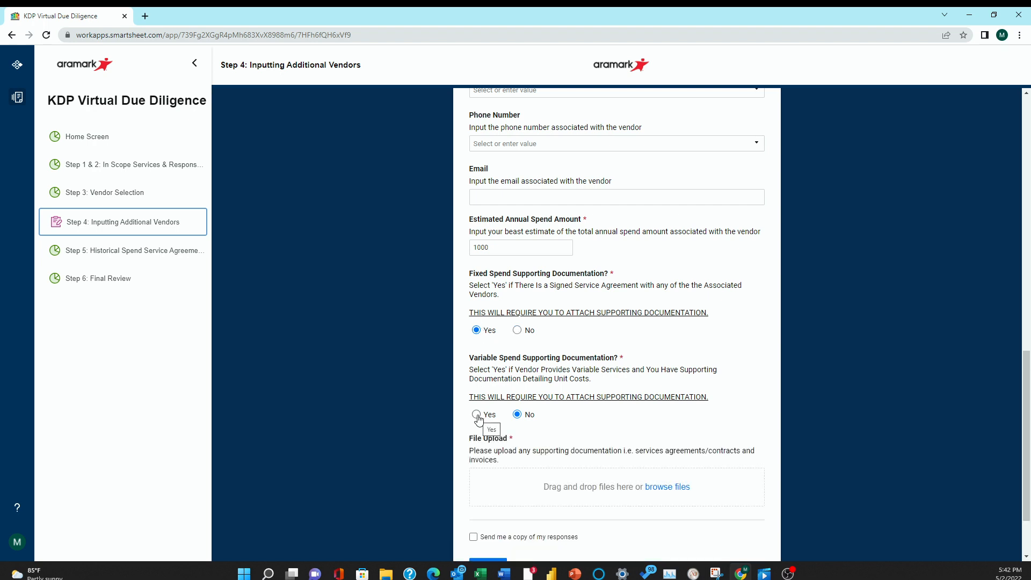
pyautogui.scroll(-2, 435, 376)
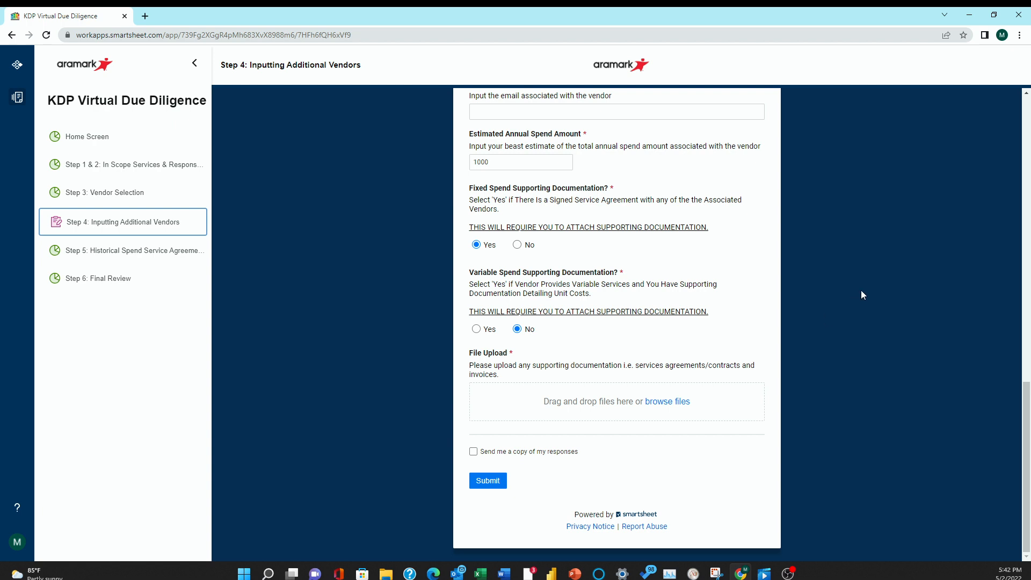
pyautogui.click(526, 252)
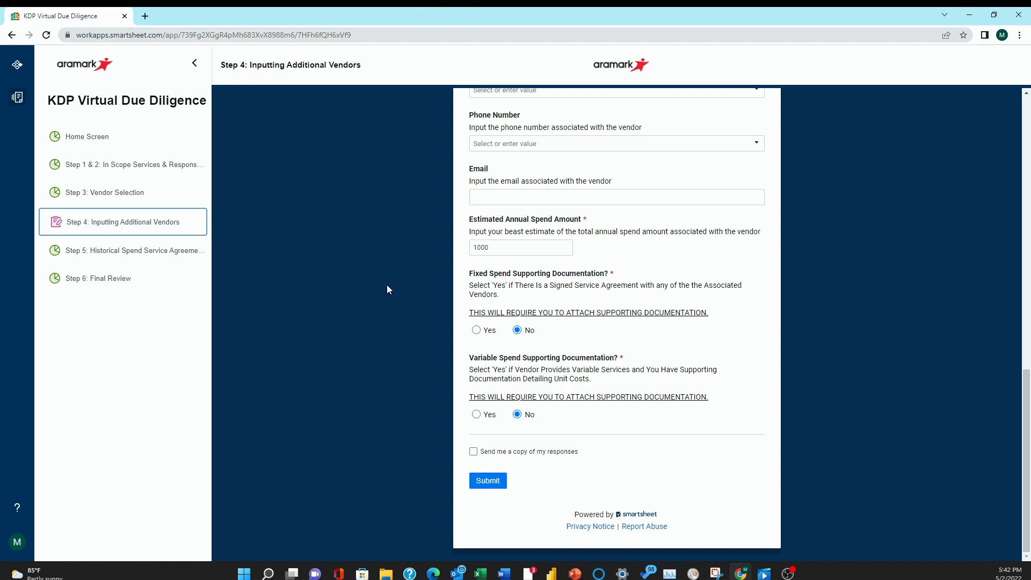
pyautogui.scroll(1, 380, 302)
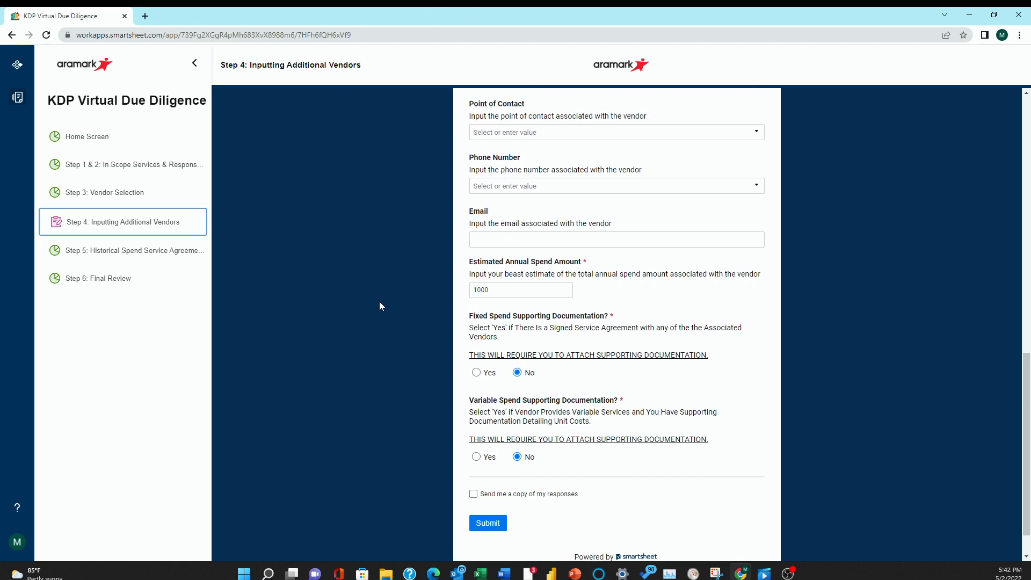
pyautogui.scroll(-1, 376, 303)
pyautogui.scroll(4, 340, 306)
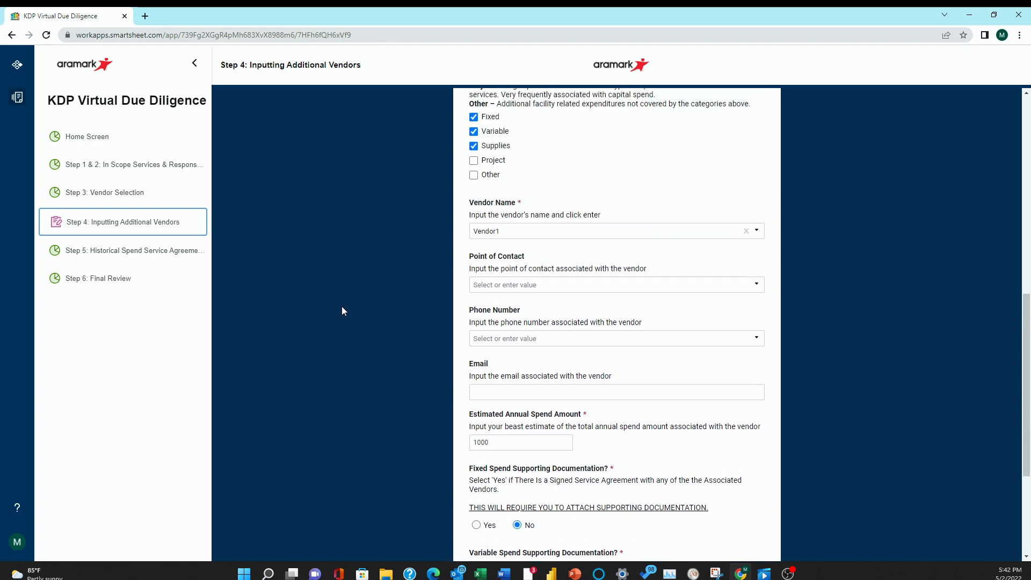
# Step: Request a copy of the responses by email and submit the new vendor form
pyautogui.scroll(-4, 337, 321)
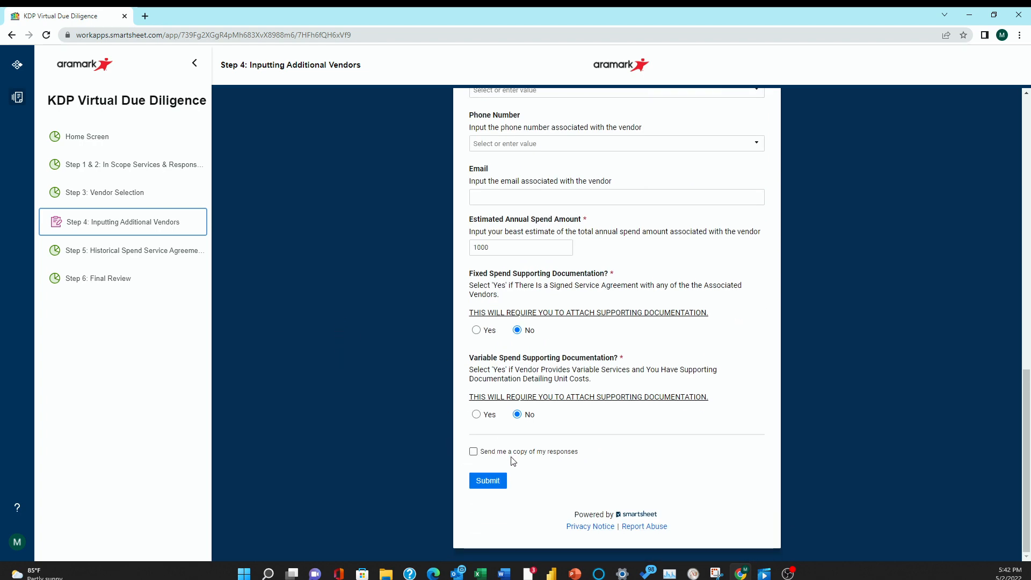
pyautogui.click(534, 455)
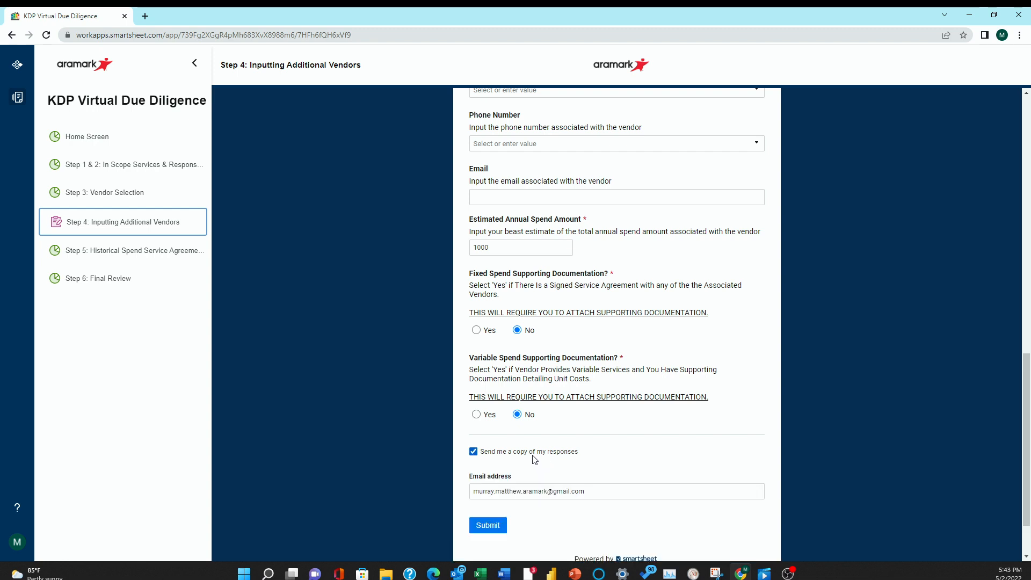
pyautogui.scroll(-2, 385, 520)
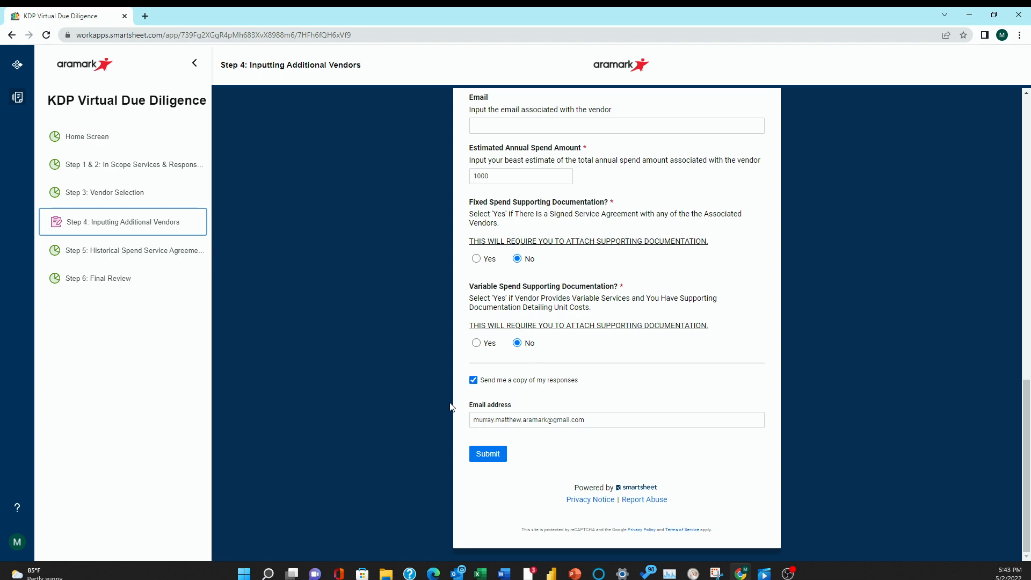
pyautogui.click(482, 456)
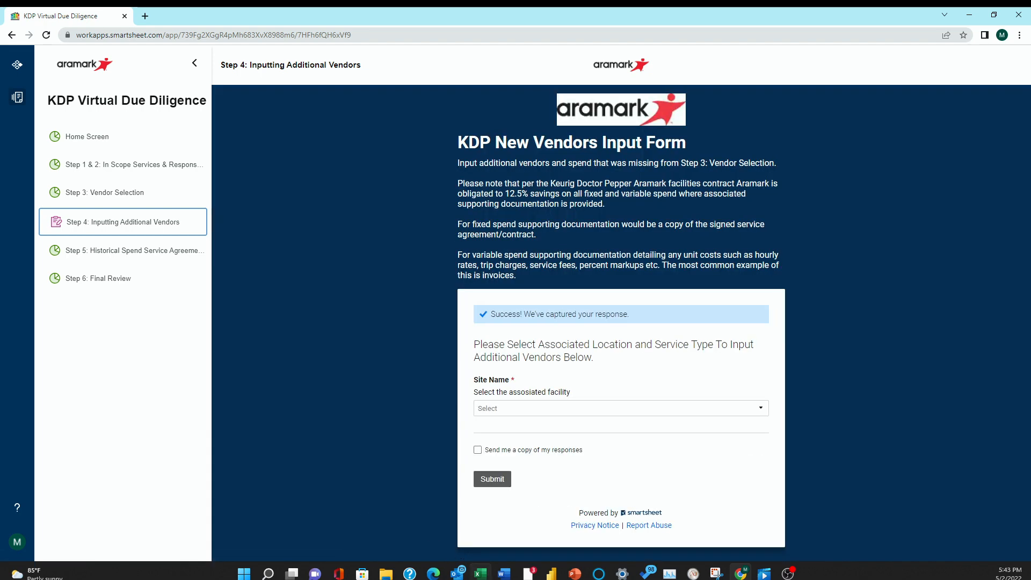
# Step: Switch to Outlook to review the KDP New Vendors Input confirmation email, and return to the vendor form in Chrome
pyautogui.moveTo(472, 576)
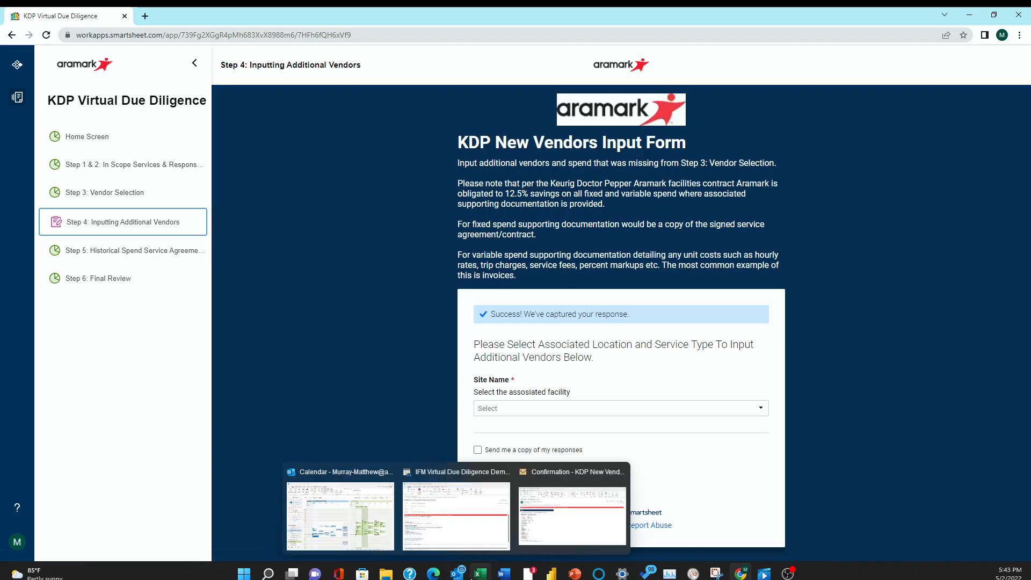
pyautogui.click(564, 529)
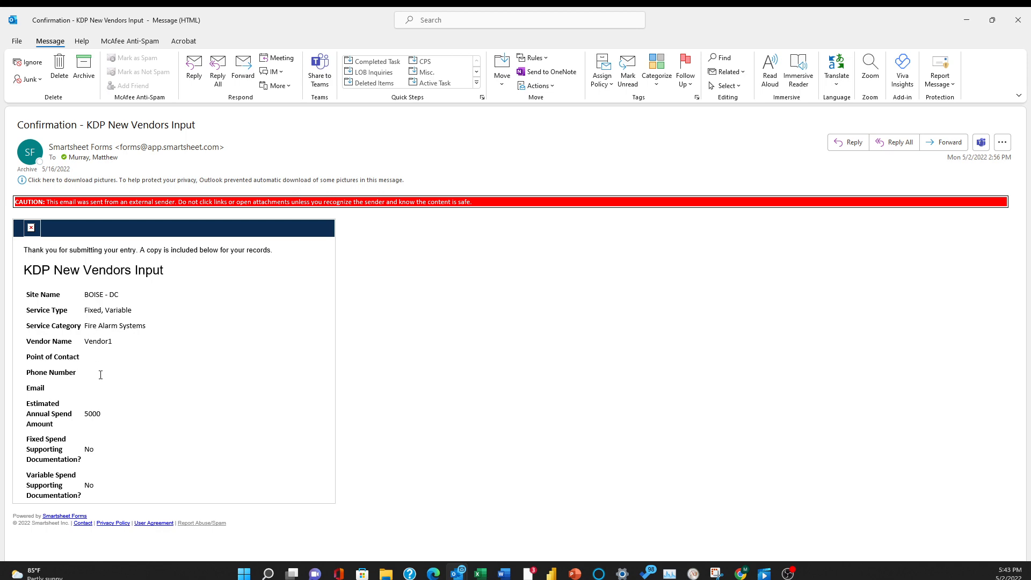
pyautogui.click(966, 20)
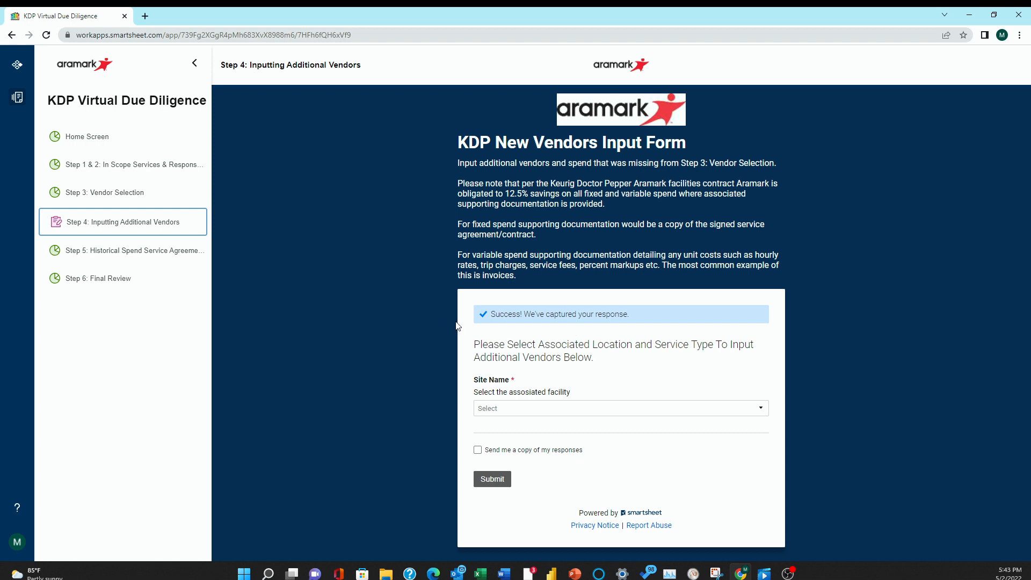